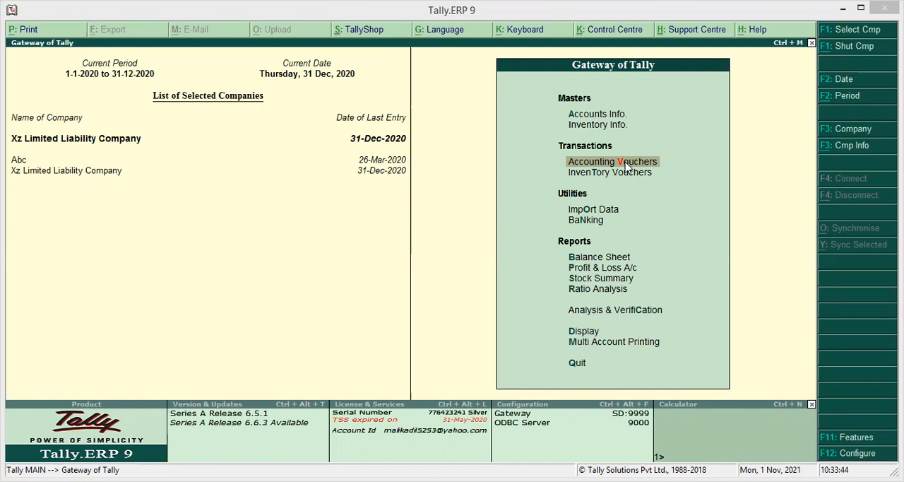
# Step: Start a new receipt voucher and set Emirates Nbd as the receiving account
pyautogui.click(626, 164)
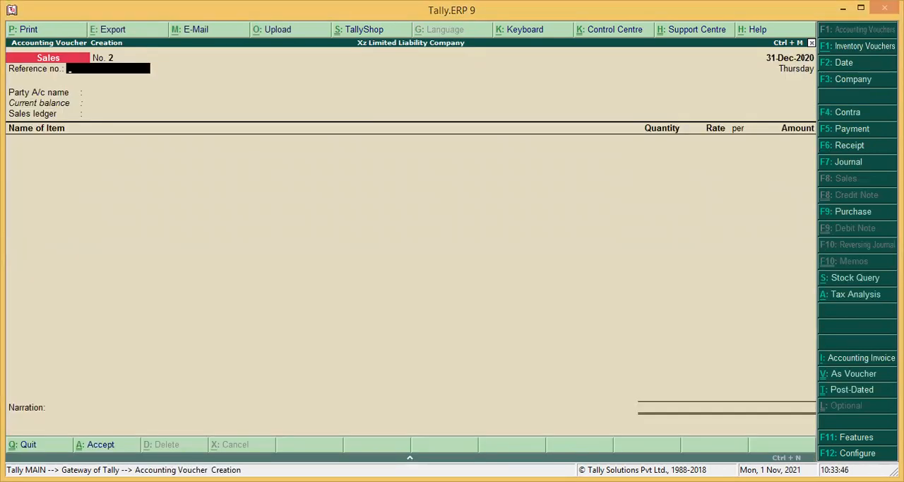
pyautogui.click(858, 150)
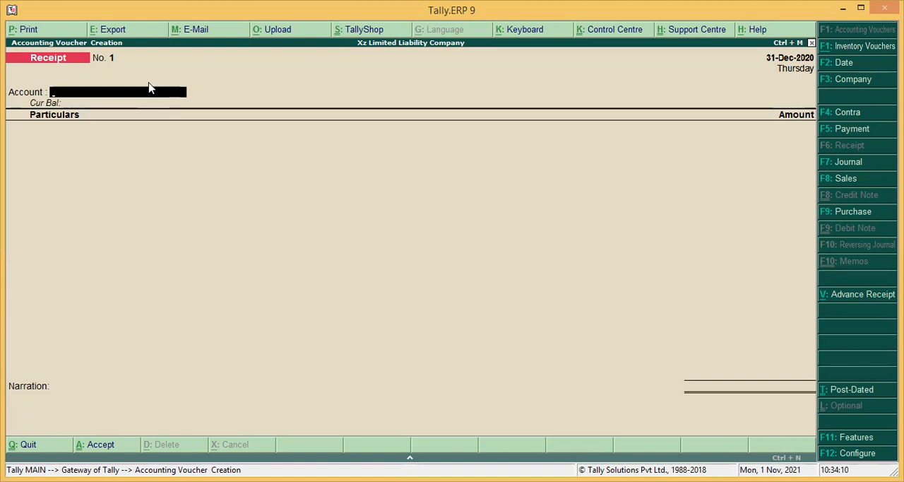
pyautogui.write('Cas')
pyautogui.press('BackSpace')
pyautogui.press('BackSpace')
pyautogui.press('BackSpace')
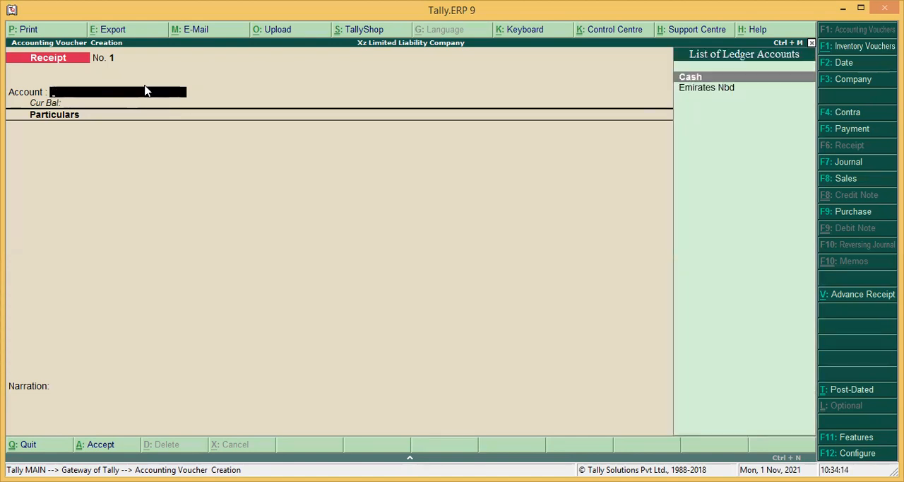
pyautogui.write('Em')
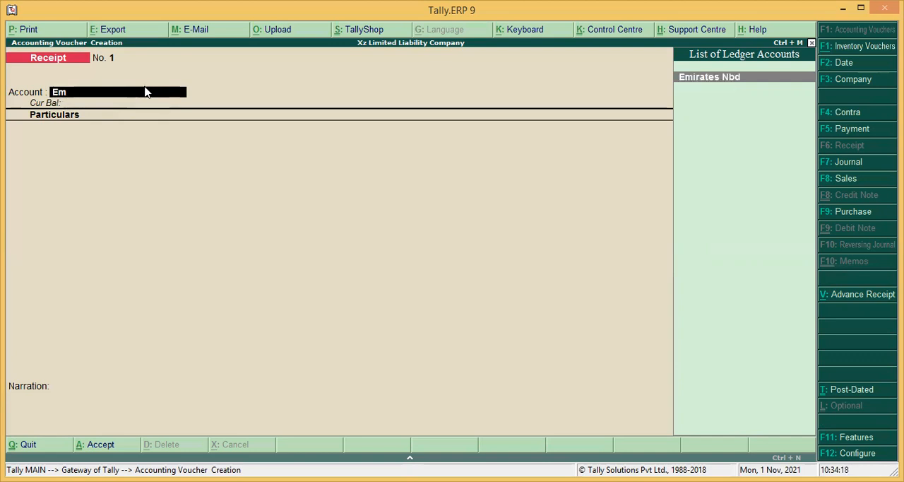
pyautogui.press('Return')
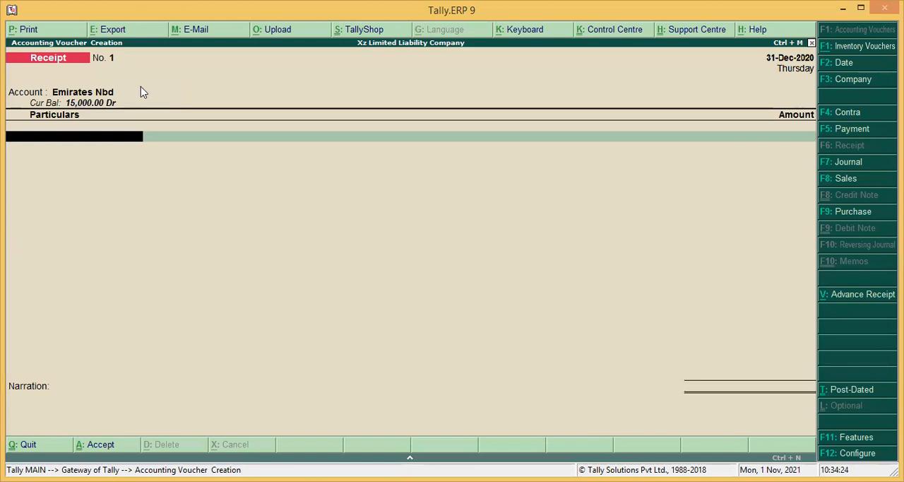
# Step: Add Xyz Limited Company to the receipt's particulars with an amount of 2100
pyautogui.write('c')
pyautogui.press('BackSpace')
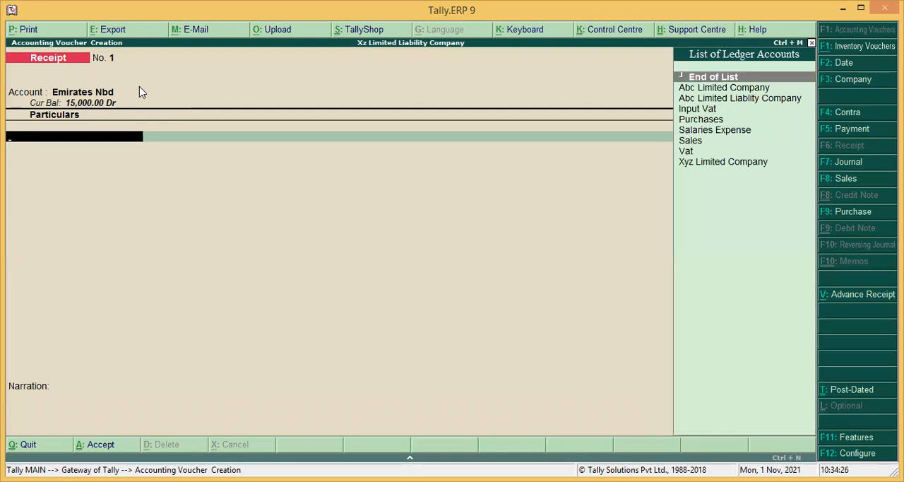
pyautogui.press('Down')
pyautogui.press('Down')
pyautogui.press('Down')
pyautogui.press('Down')
pyautogui.press('Down')
pyautogui.press('Down')
pyautogui.press('Down')
pyautogui.press('Down')
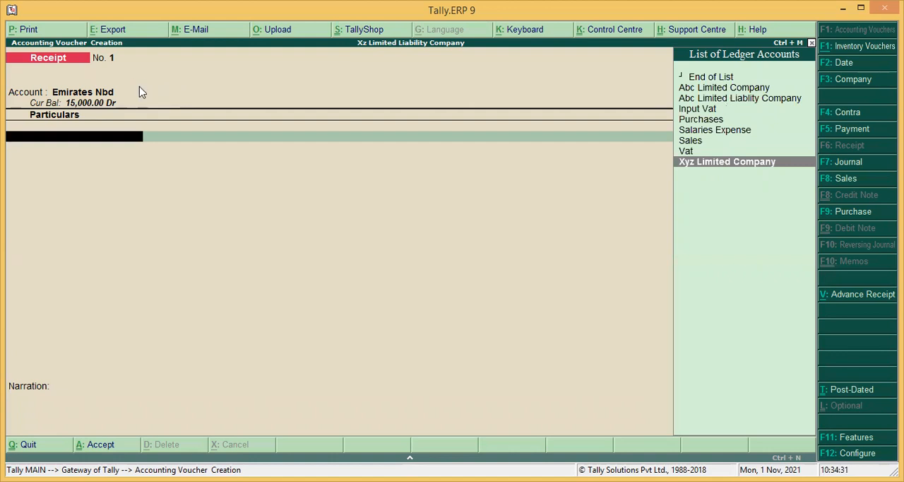
pyautogui.press('Return')
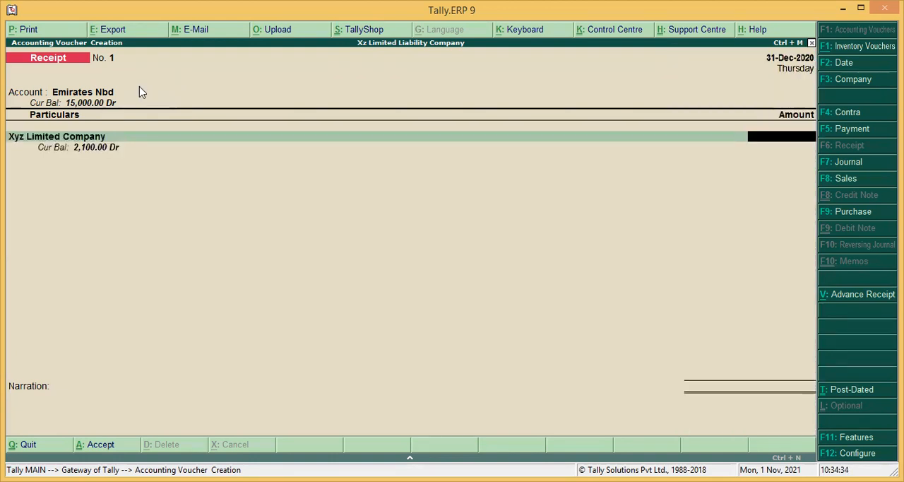
pyautogui.write('2100')
pyautogui.press('Return')
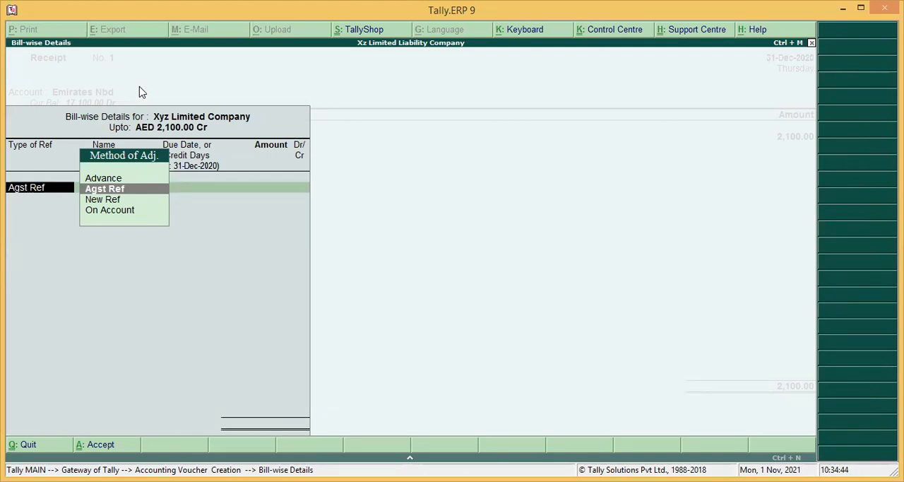
# Step: Allocate the full 2,100.00 credit as Agst Ref to Xyz Limited Company's pending bill 1
pyautogui.press('Return')
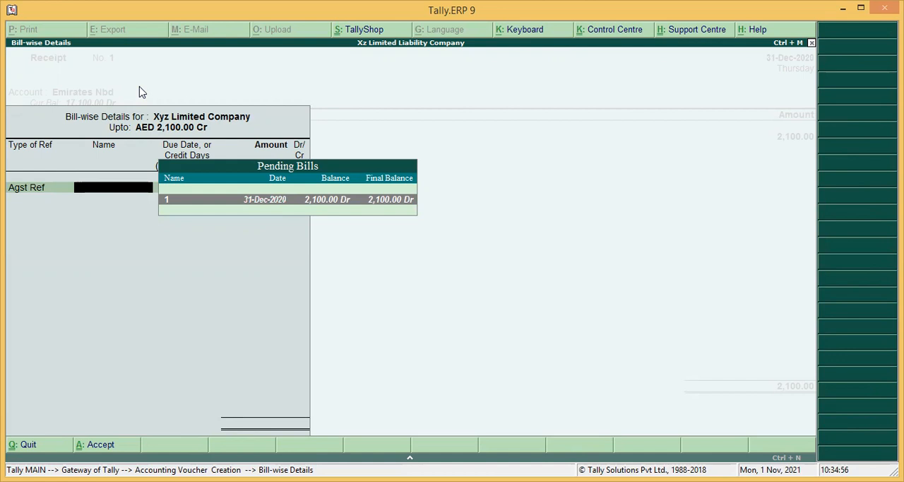
pyautogui.press('Return')
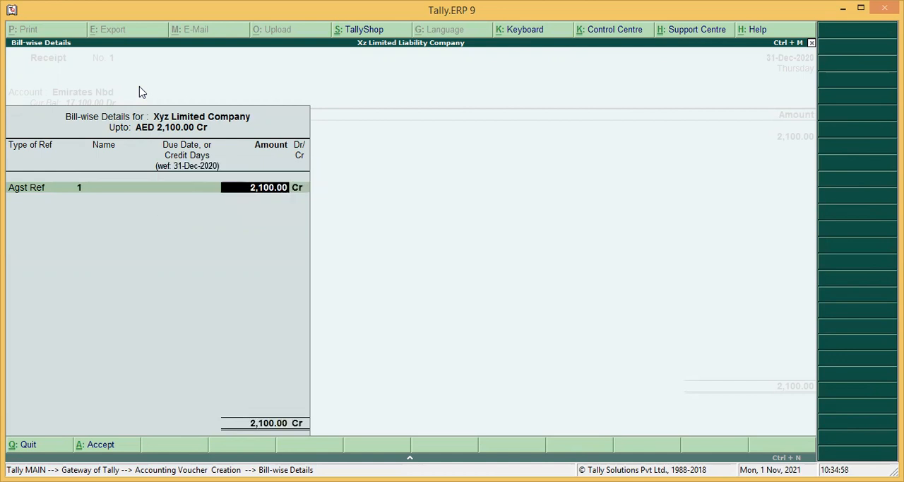
pyautogui.press('Return')
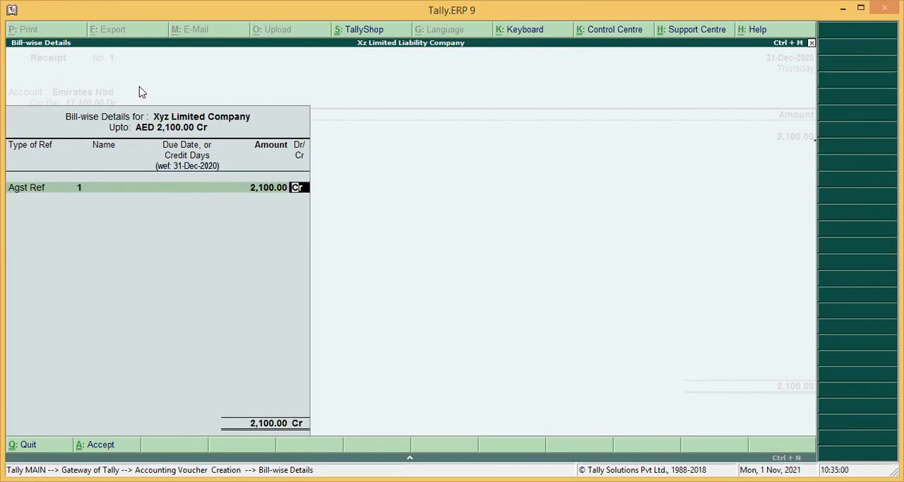
pyautogui.press('Return')
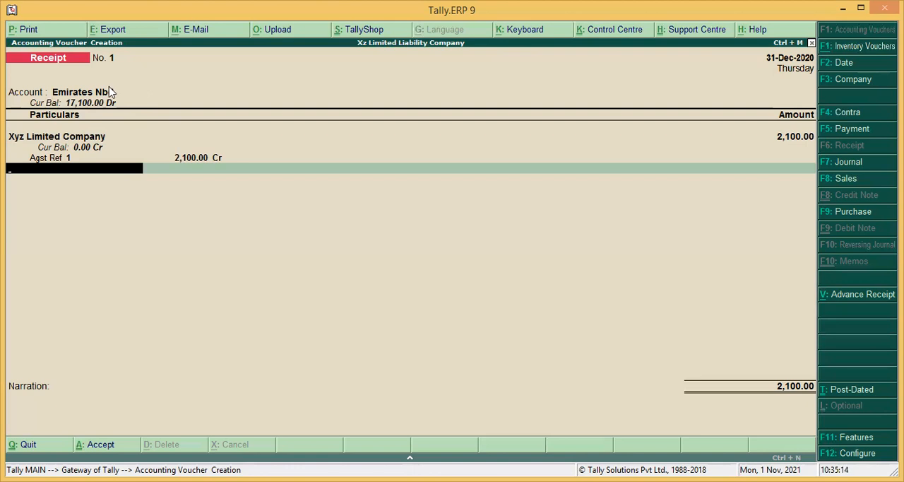
# Step: Inspect the ledger master of Xyz Limited Company from the receipt, including its group and bill-by-bill setting, and return without changes
pyautogui.click(61, 141)
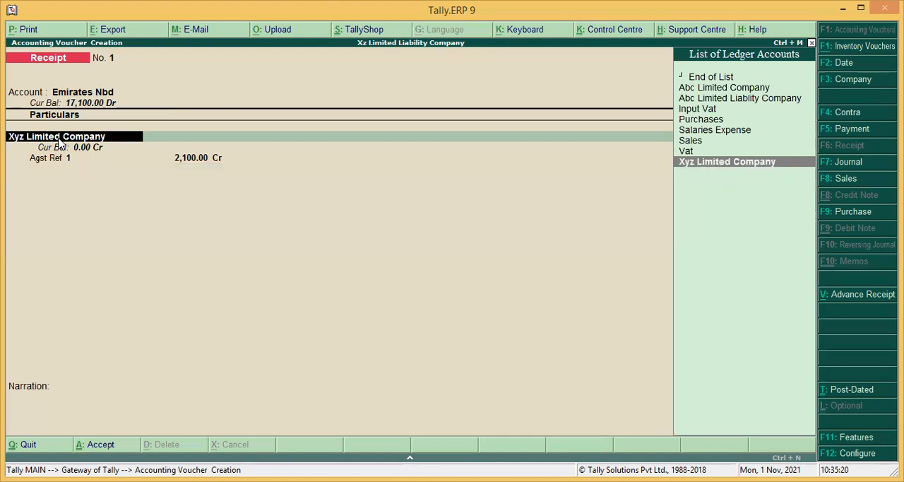
pyautogui.hotkey('ctrl', 'Return')
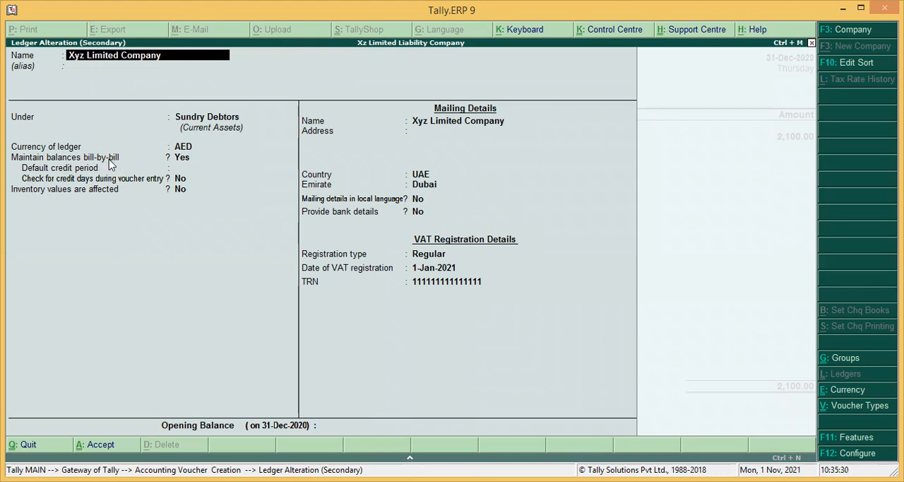
pyautogui.press('Escape')
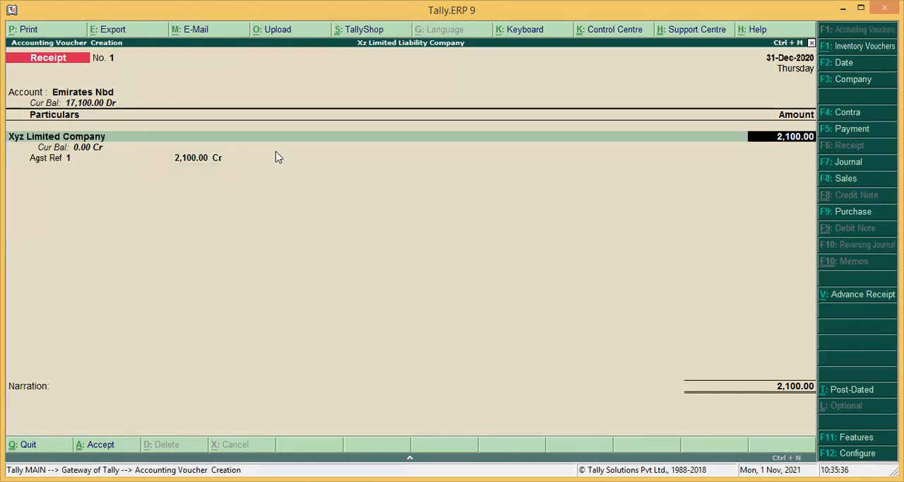
# Step: Keep the 2,100.00 Agst Ref allocation to bill 1 and finish the receipt's particulars to reach the bank allocation
pyautogui.press('Return')
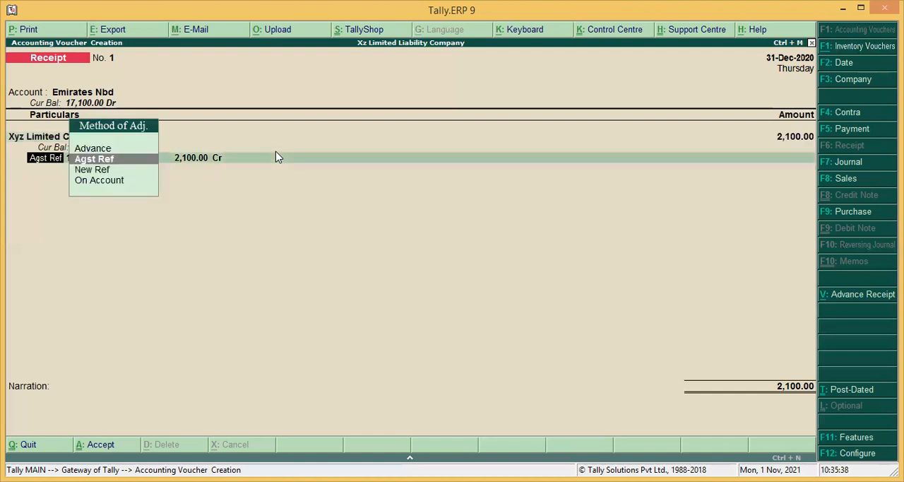
pyautogui.press('Return')
pyautogui.press('Return')
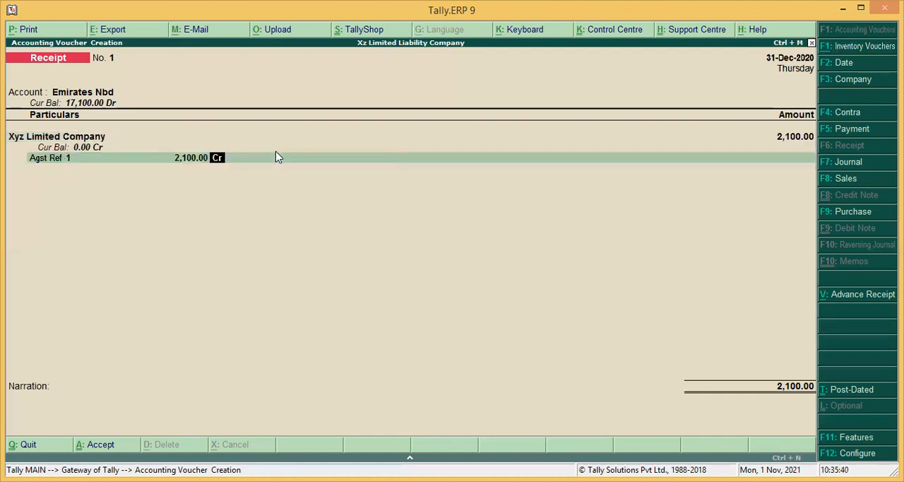
pyautogui.press('Return')
pyautogui.press('Return')
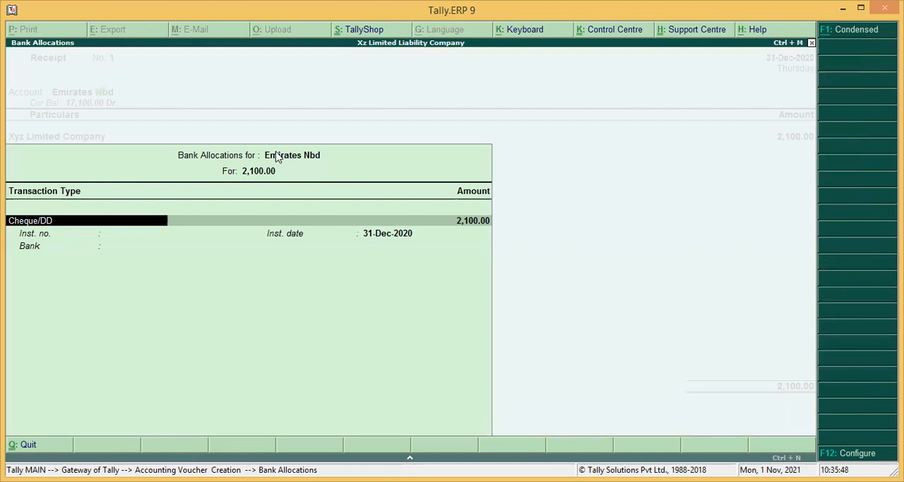
# Step: Complete the Emirates Nbd bank allocation as Cheque/DD dated 31-Dec-2020, with no instrument number and the bank set to Not Applicable
pyautogui.press('Return')
pyautogui.press('Return')
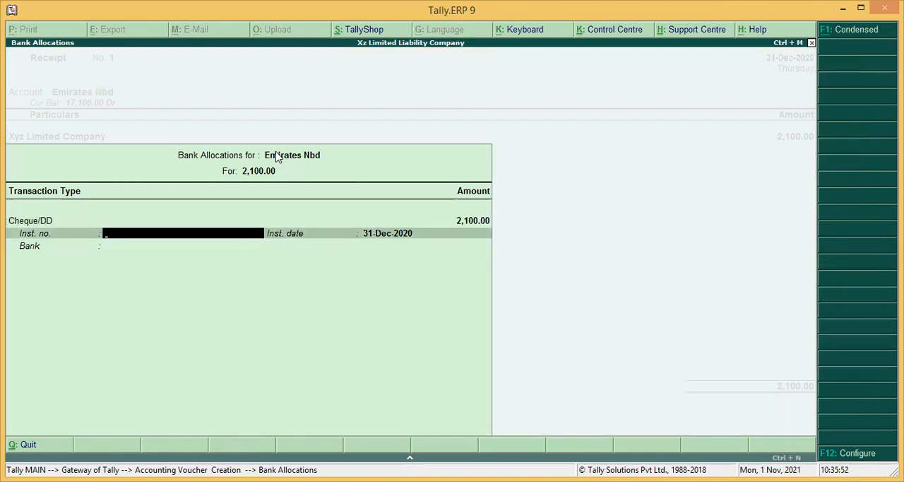
pyautogui.press('Return')
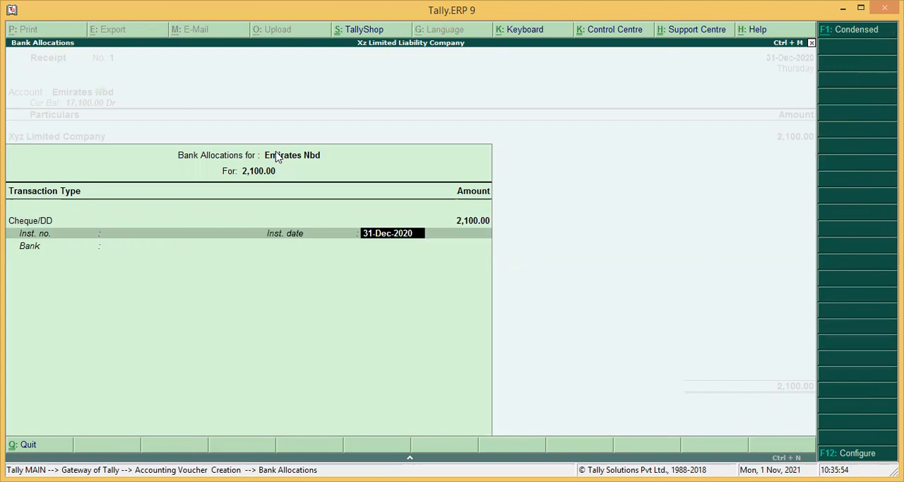
pyautogui.press('Return')
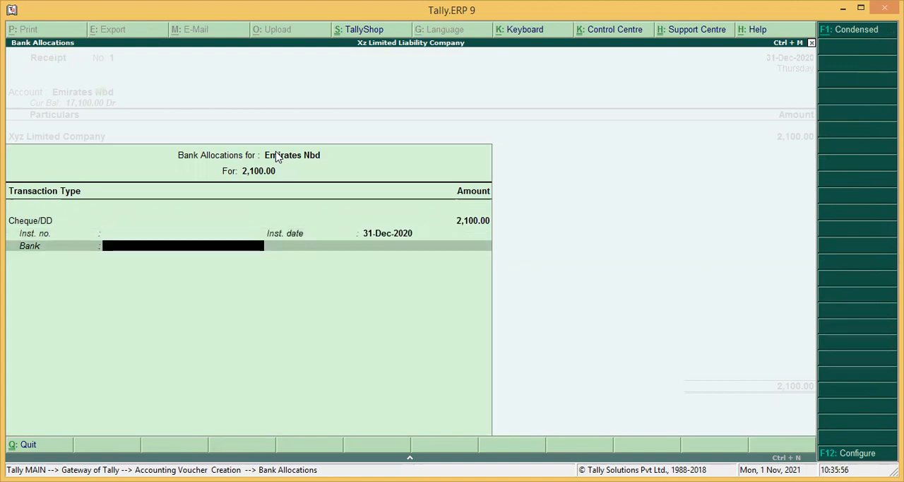
pyautogui.write('Em')
pyautogui.press('BackSpace')
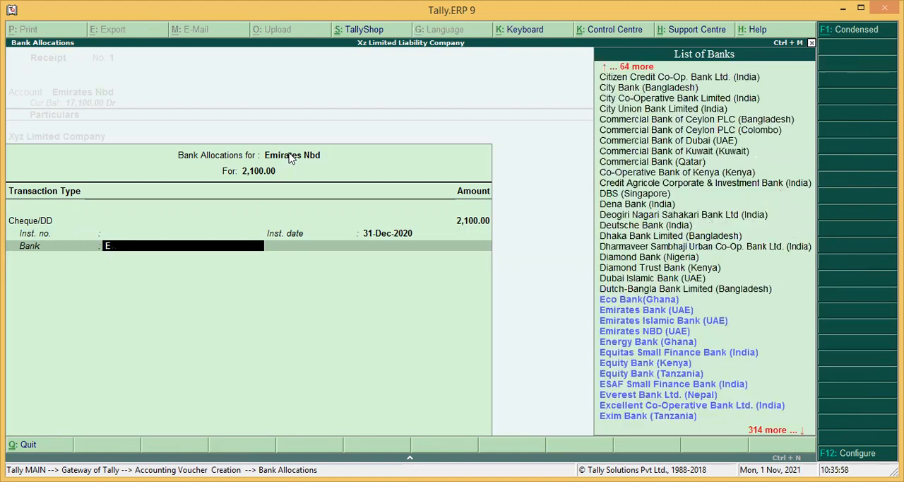
pyautogui.press('BackSpace')
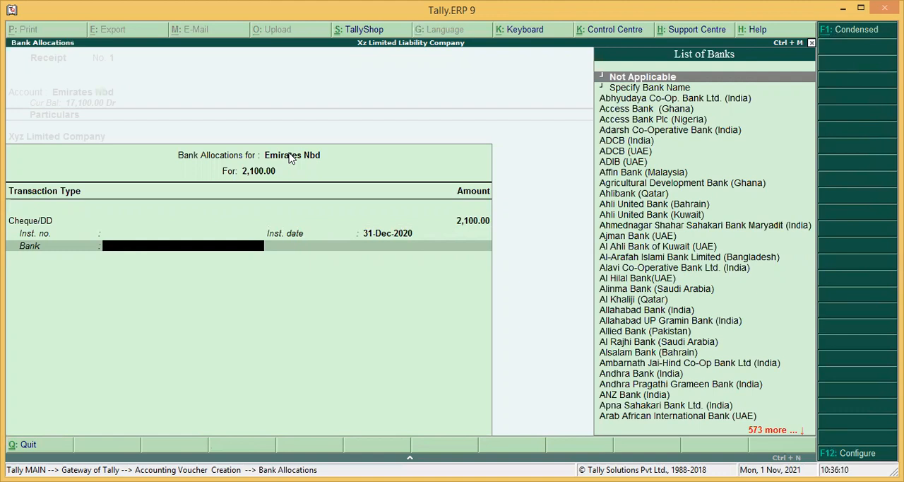
pyautogui.press('Return')
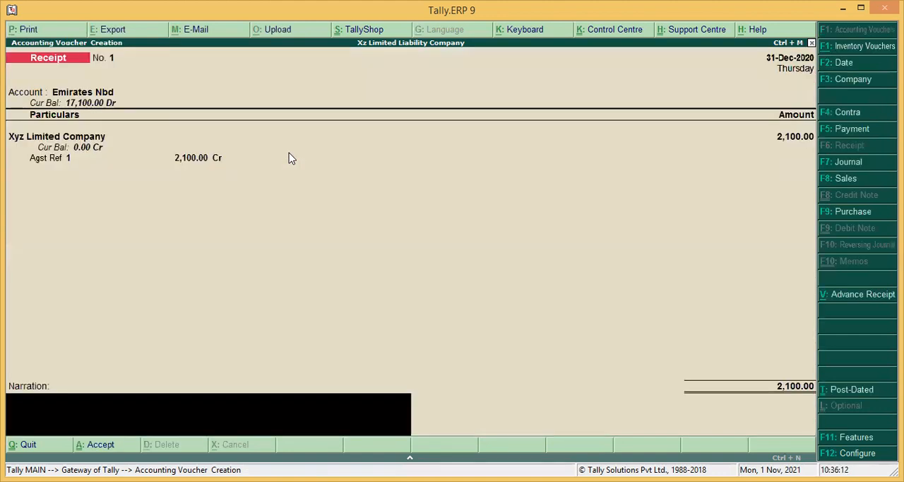
# Step: Save the receipt with the narration "Chq 123 Received From Customer" and leave voucher entry
pyautogui.write('Chq 123 Received From Custom')
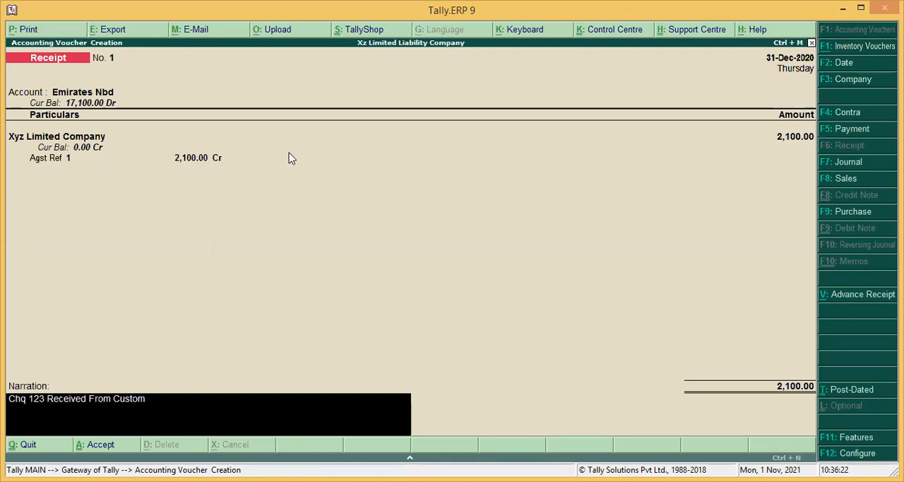
pyautogui.write('er')
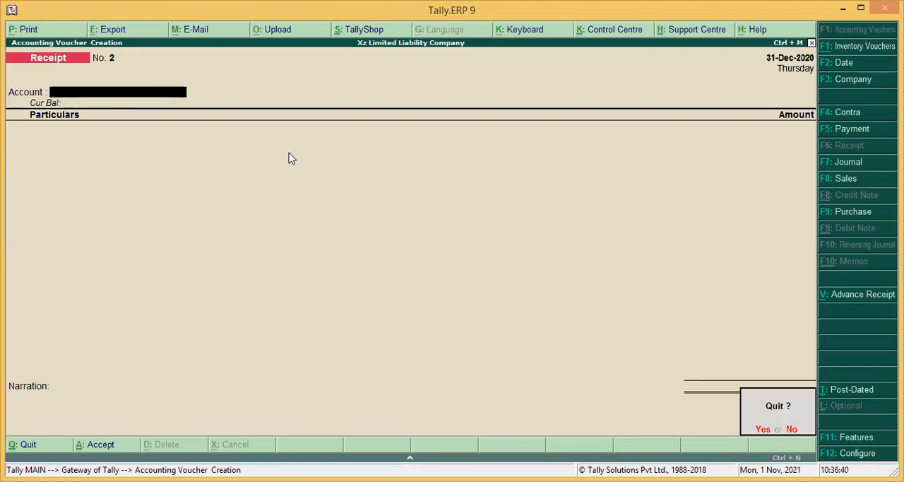
pyautogui.press('Escape')
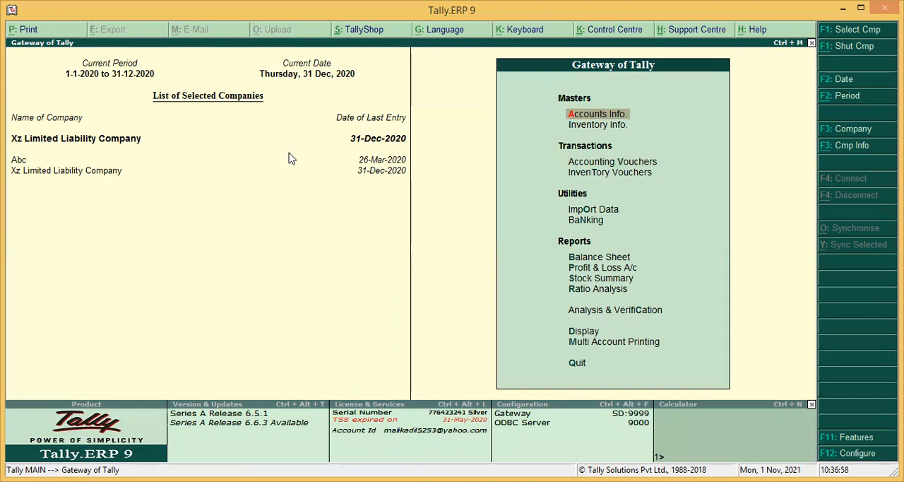
# Step: Display the ledger vouchers of Xyz Limited Company from the account books
pyautogui.press('d')
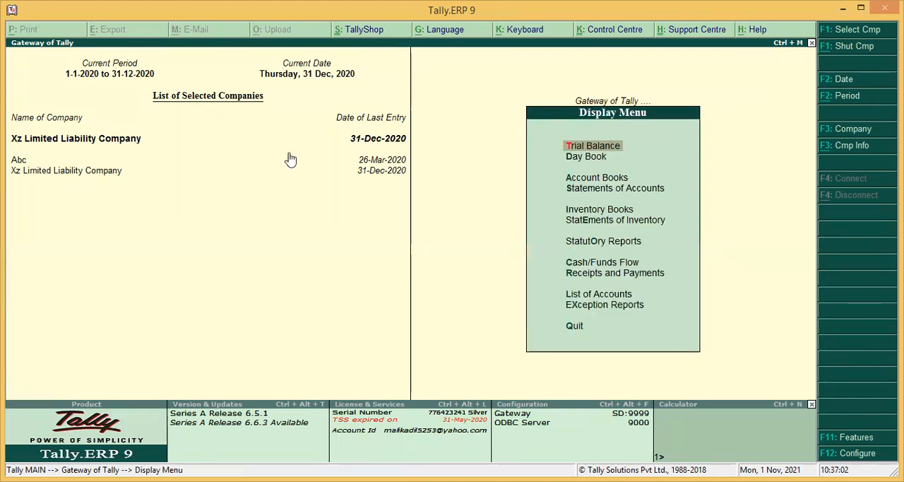
pyautogui.press('Escape')
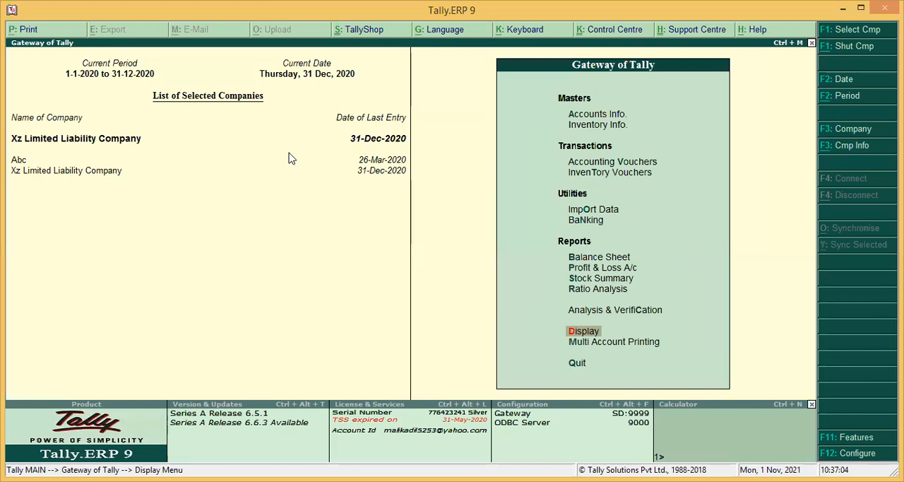
pyautogui.press('Return')
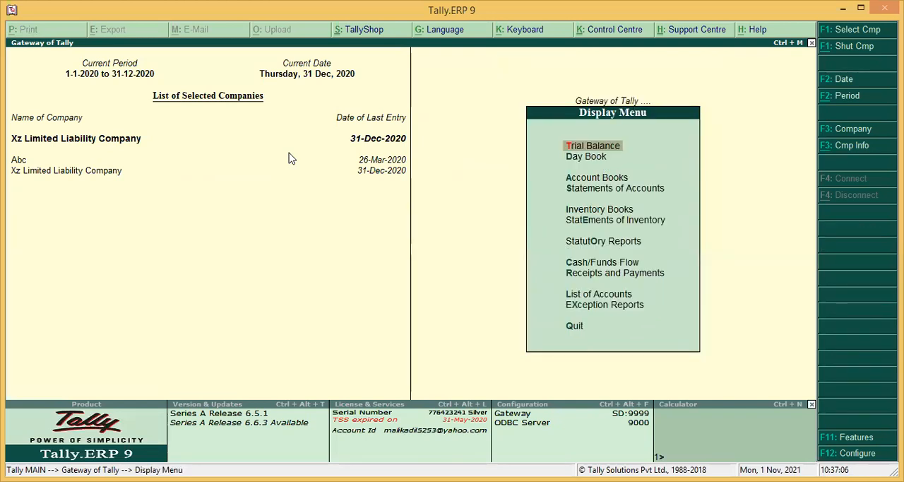
pyautogui.press('Down')
pyautogui.press('Down')
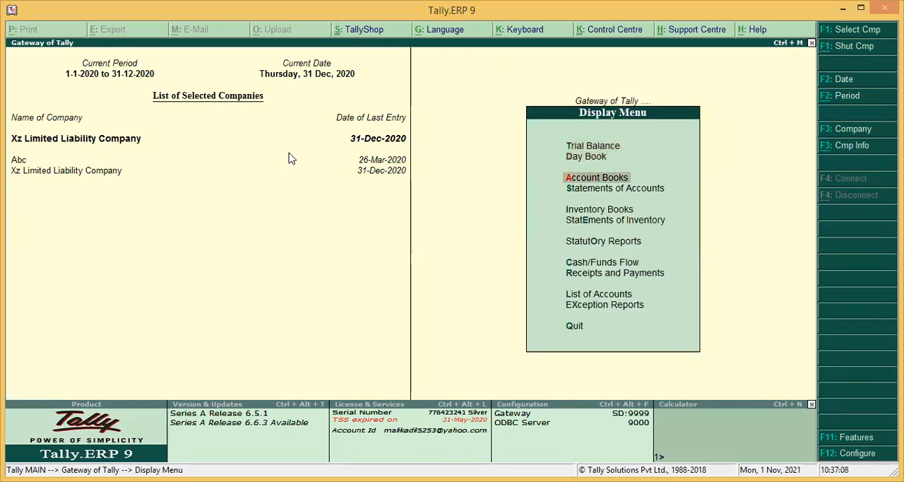
pyautogui.press('Return')
pyautogui.press('Down')
pyautogui.press('Down')
pyautogui.press('Up')
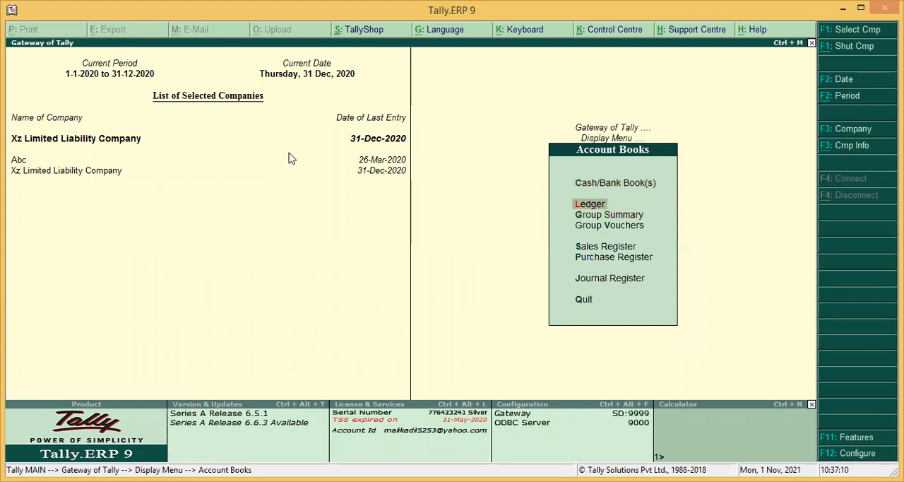
pyautogui.press('Return')
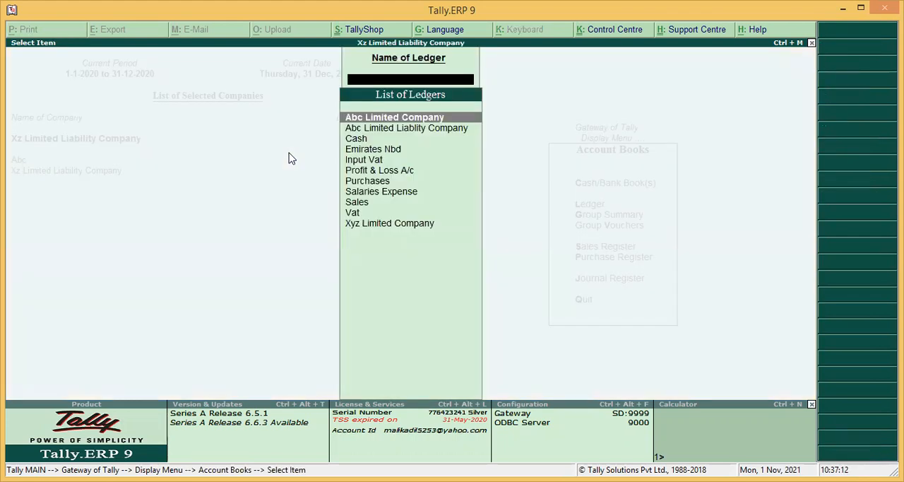
pyautogui.write('z')
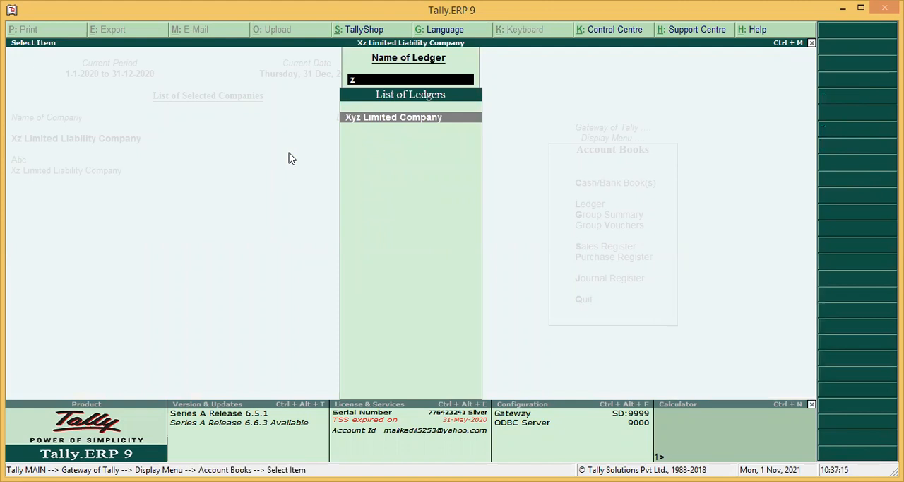
pyautogui.press('Return')
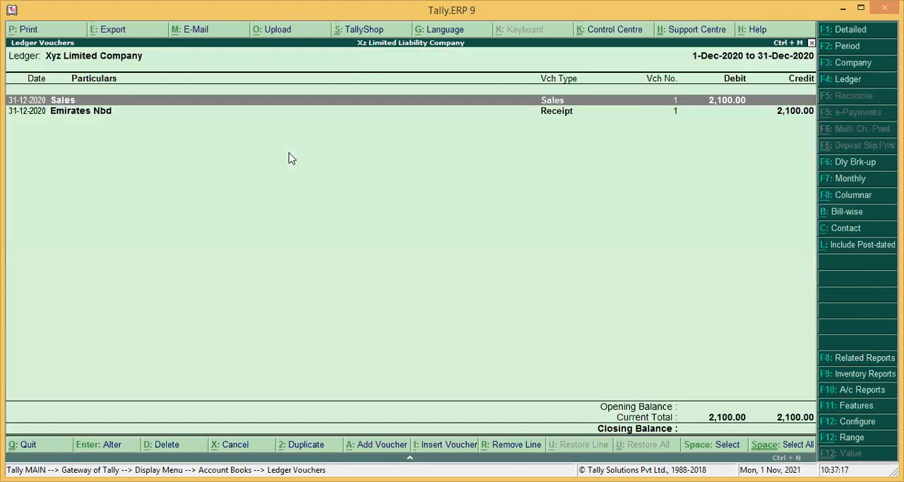
# Step: Review the Emirates Nbd receipt voucher from the customer's ledger, then return to the Gateway of Tally without changes
pyautogui.click(548, 118)
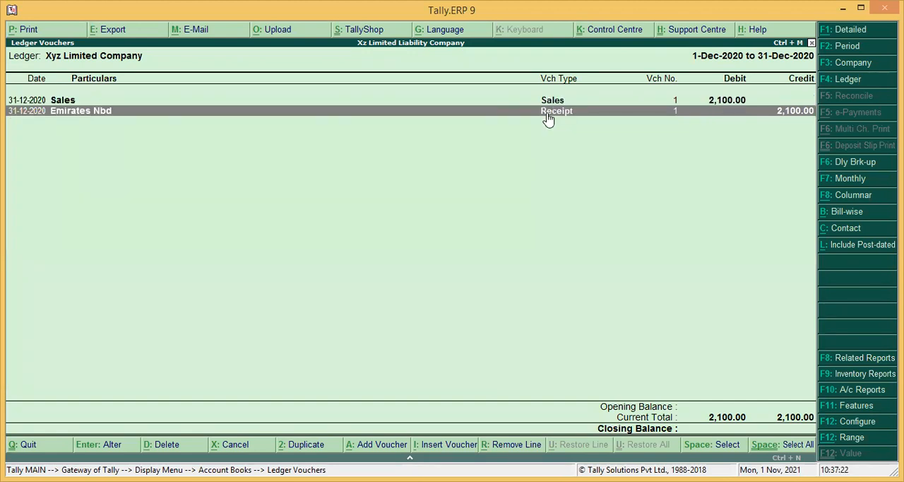
pyautogui.click(547, 119)
pyautogui.press('Escape')
pyautogui.press('y')
pyautogui.press('Escape')
pyautogui.press('Escape')
pyautogui.press('Escape')
pyautogui.press('Escape')
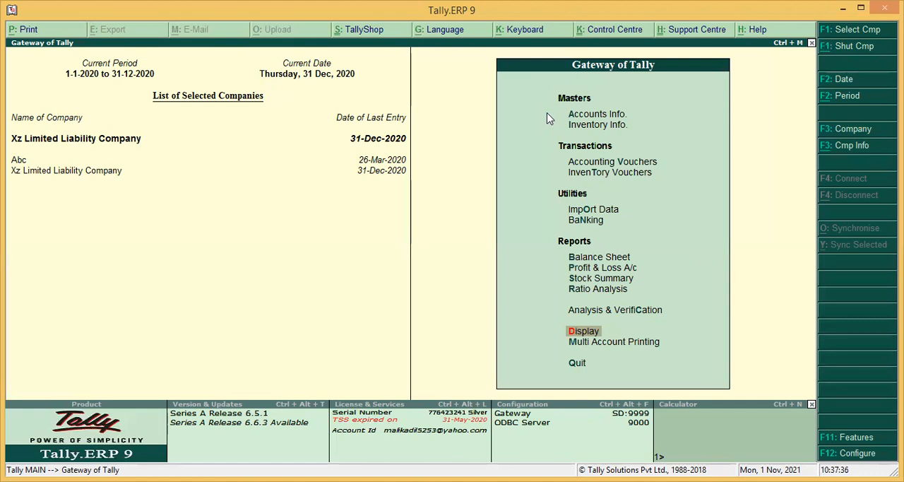
pyautogui.press('Return')
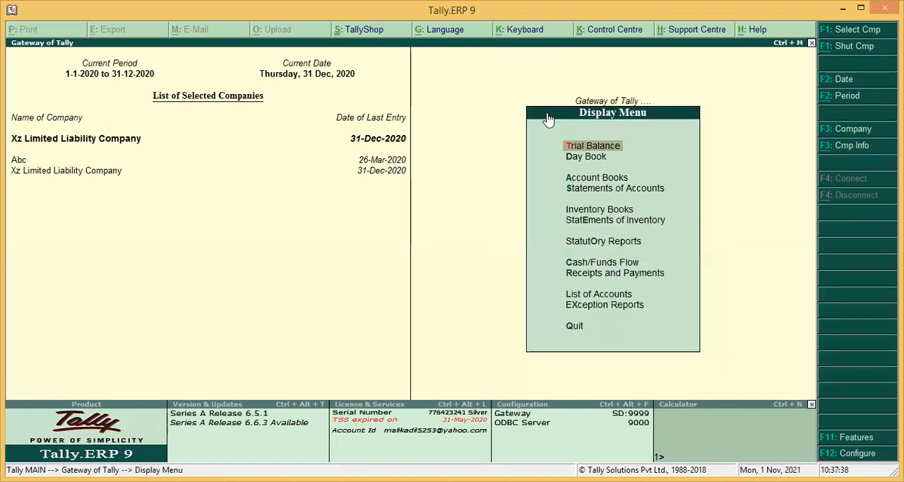
pyautogui.press('Down')
pyautogui.press('Down')
pyautogui.press('Down')
pyautogui.press('Down')
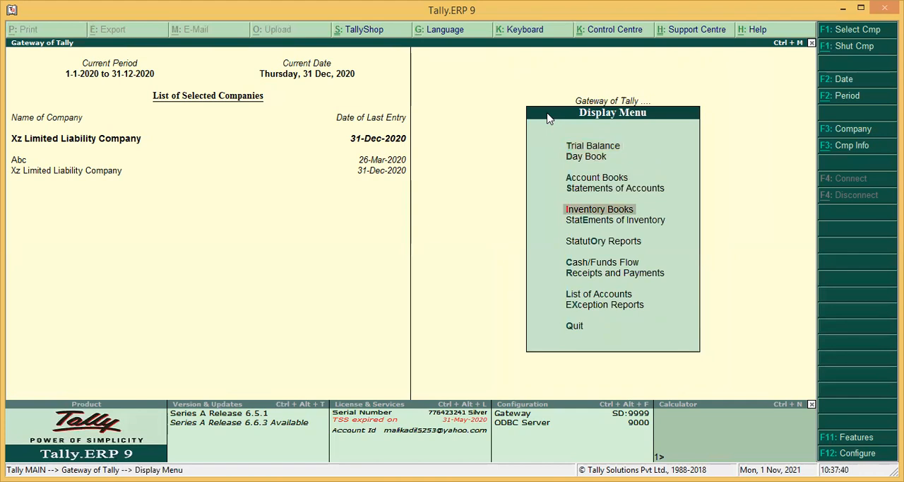
pyautogui.press('s')
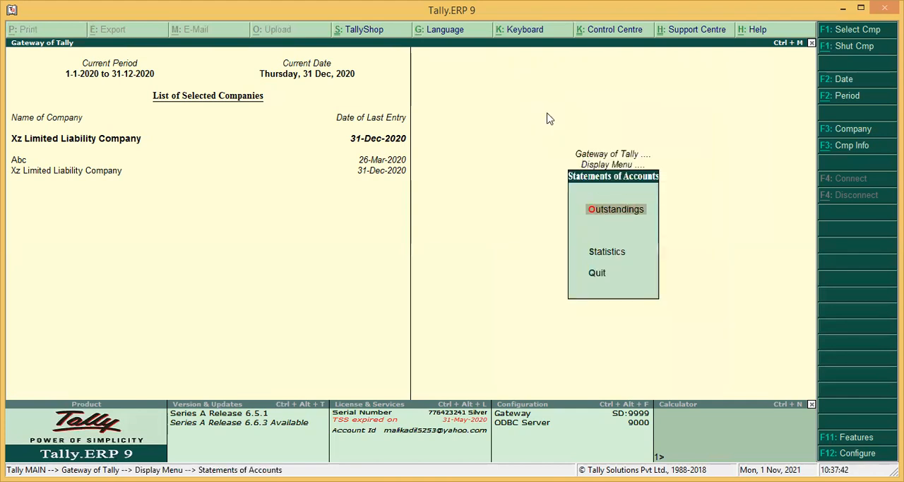
pyautogui.press('Escape')
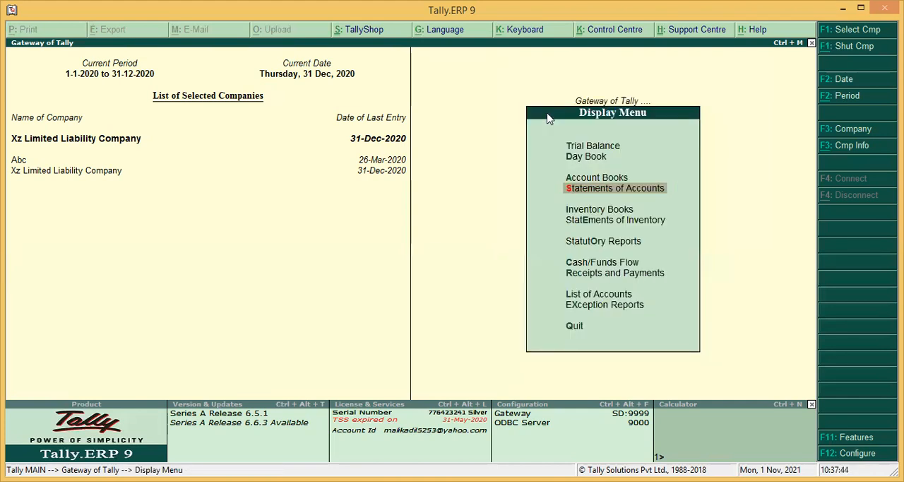
pyautogui.press('Escape')
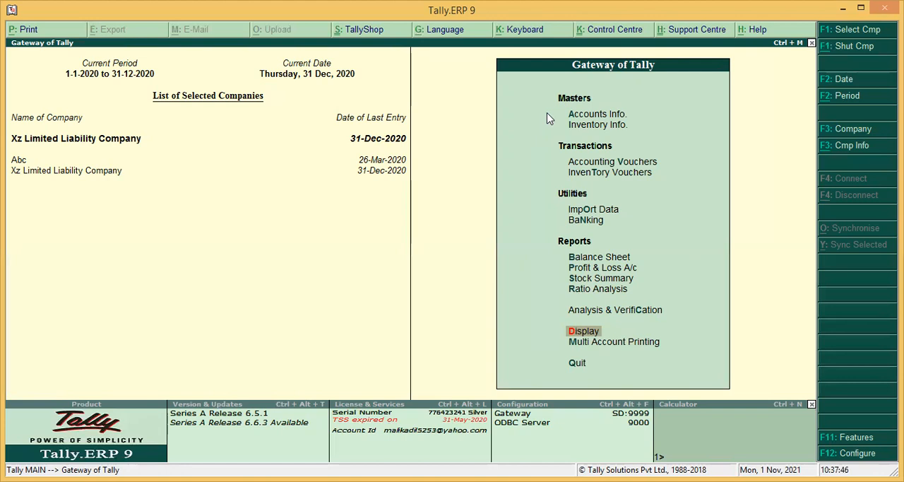
# Step: Display the Statistics report from the statements of accounts
pyautogui.press('Return')
pyautogui.press('s')
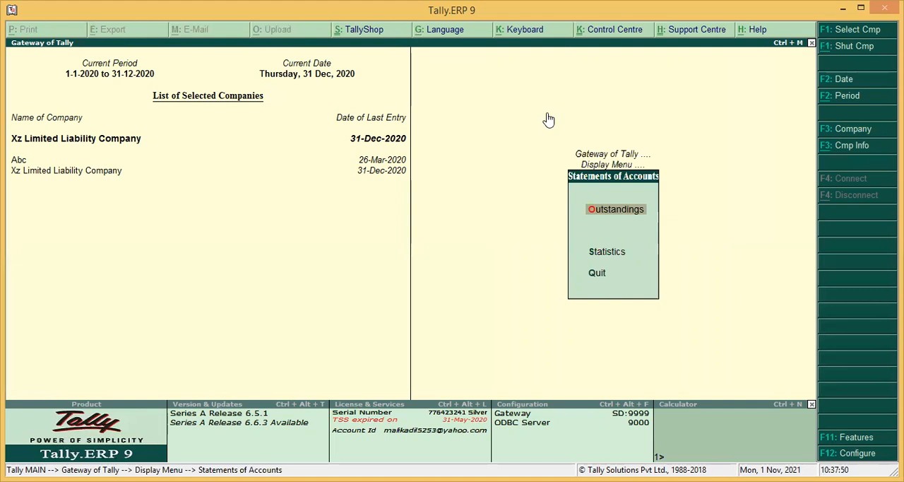
pyautogui.press('s')
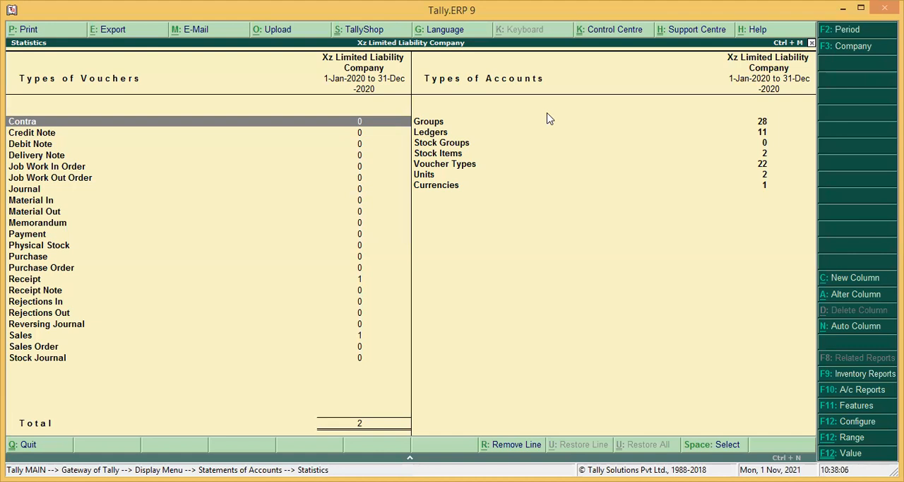
# Step: Drill down into the Sales voucher type from the Statistics report
pyautogui.press('Down')
pyautogui.press('Down')
pyautogui.press('Down')
pyautogui.press('Down')
pyautogui.press('Down')
pyautogui.press('Down')
pyautogui.press('Down')
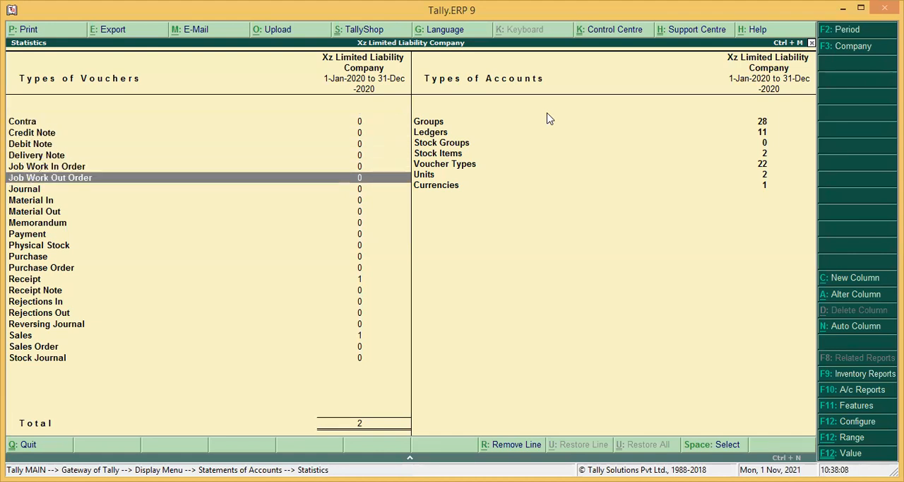
pyautogui.press('Down')
pyautogui.press('Down')
pyautogui.press('Down')
pyautogui.press('Down')
pyautogui.press('Down')
pyautogui.press('Down')
pyautogui.press('Down')
pyautogui.press('Down')
pyautogui.press('Down')
pyautogui.press('Down')
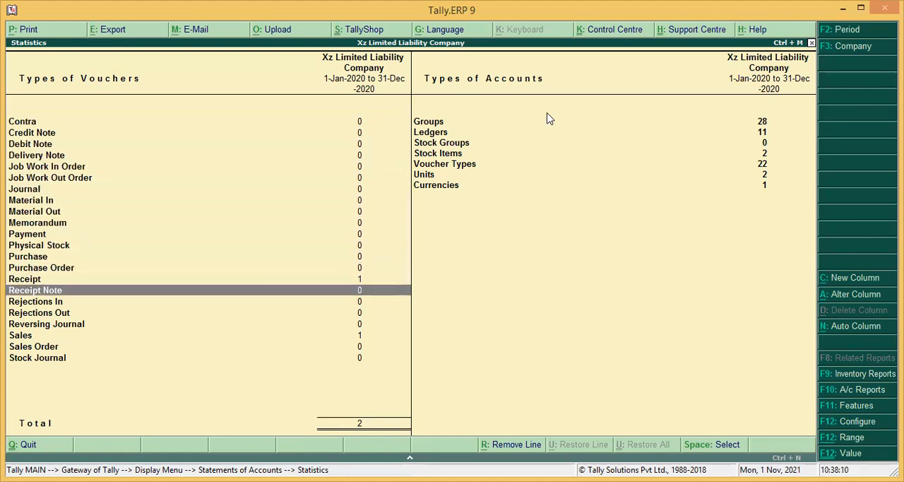
pyautogui.press('Down')
pyautogui.press('Down')
pyautogui.press('Return')
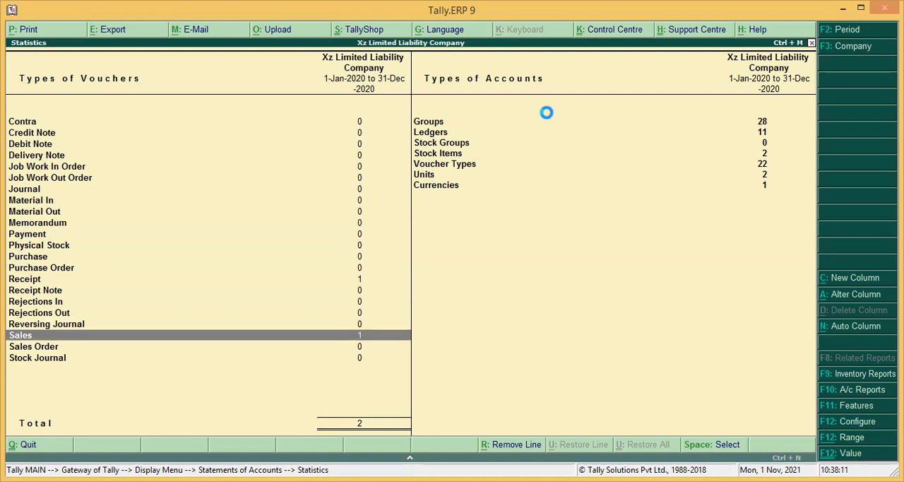